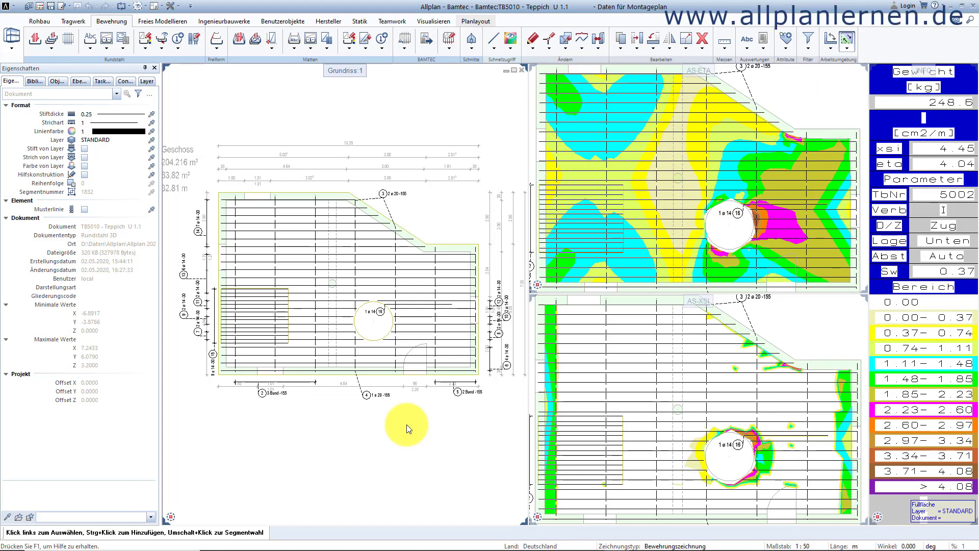
Turn off the FEM update and open drawing 5011 as current, with 5010 active in background
right_click(406, 425)
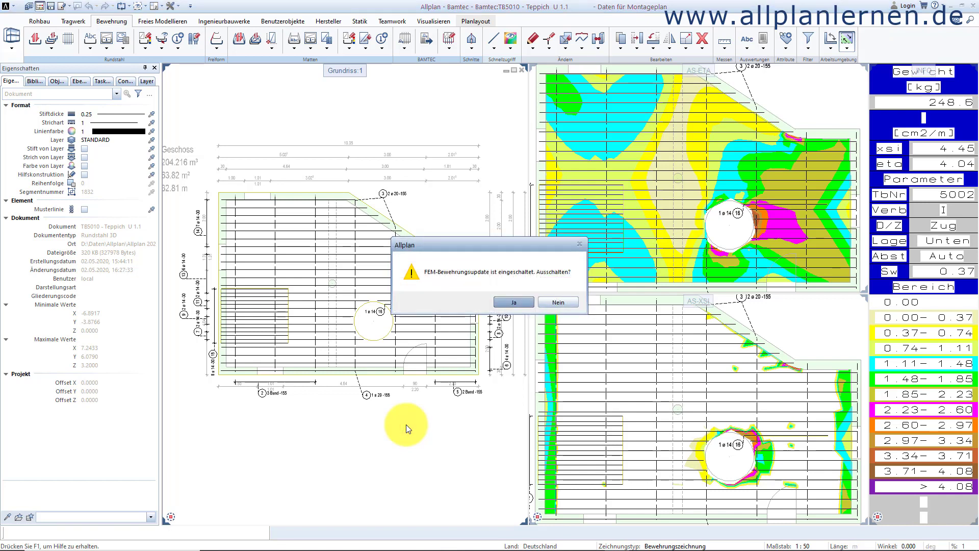
left_click(519, 303)
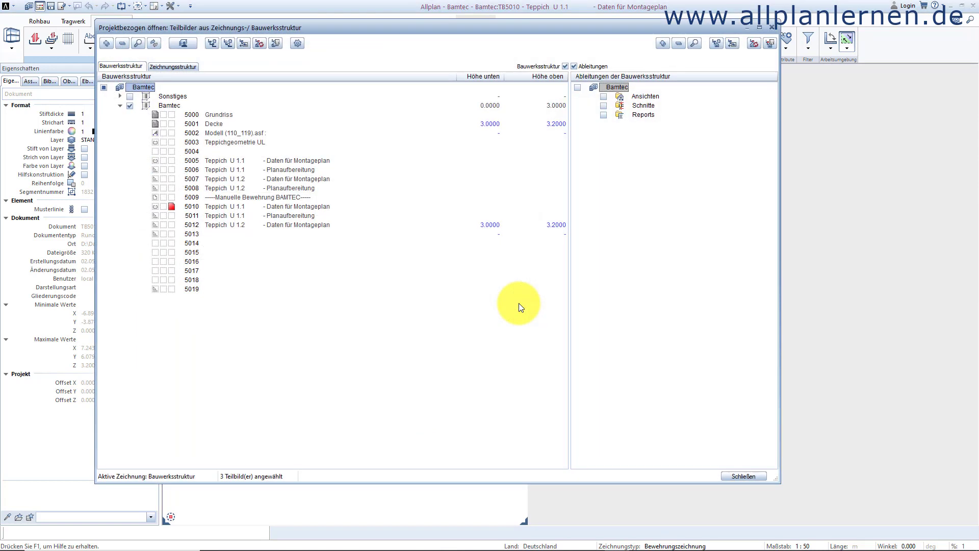
left_click(156, 125)
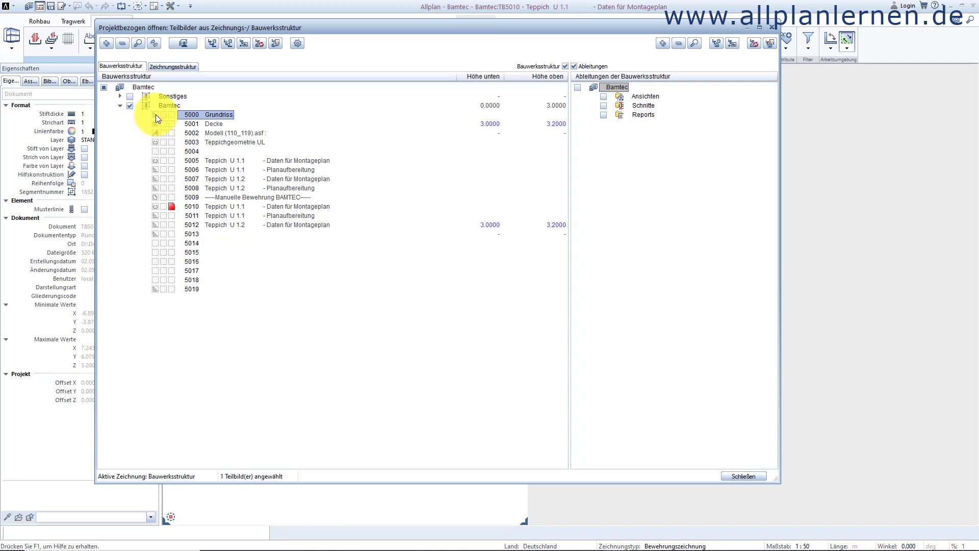
left_click(171, 216)
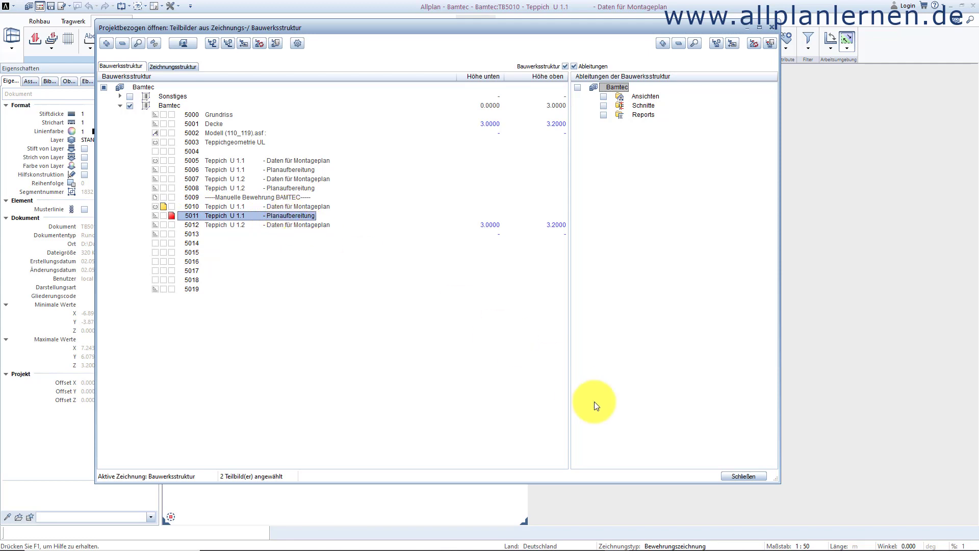
left_click(154, 206)
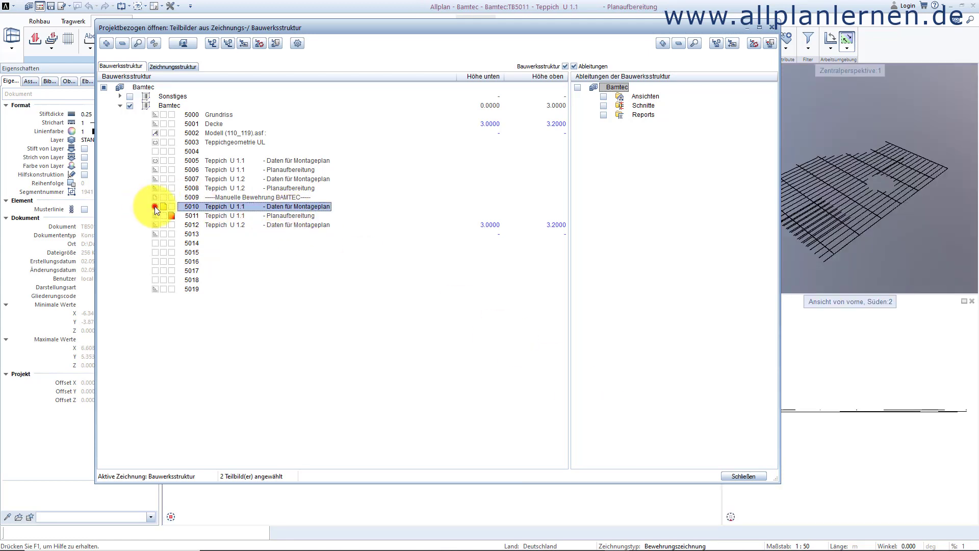
left_click(736, 477)
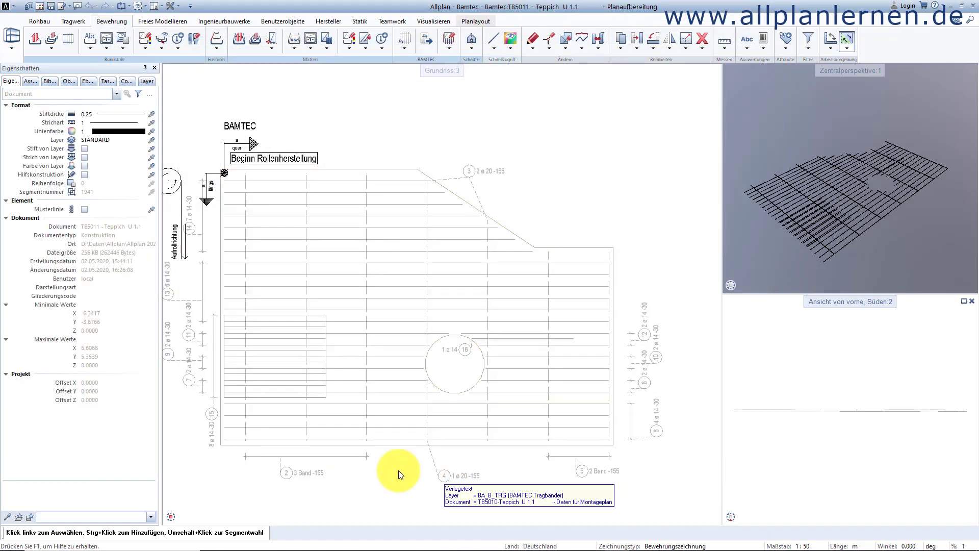
Fit the whole carpet plan into view, then select and deselect the BAMTEC symbols
left_click(186, 516)
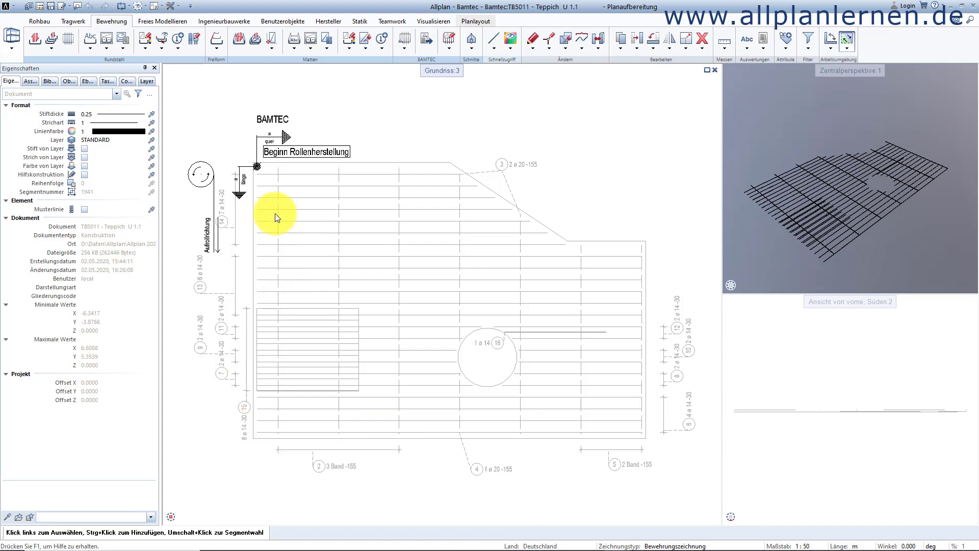
left_click(280, 134)
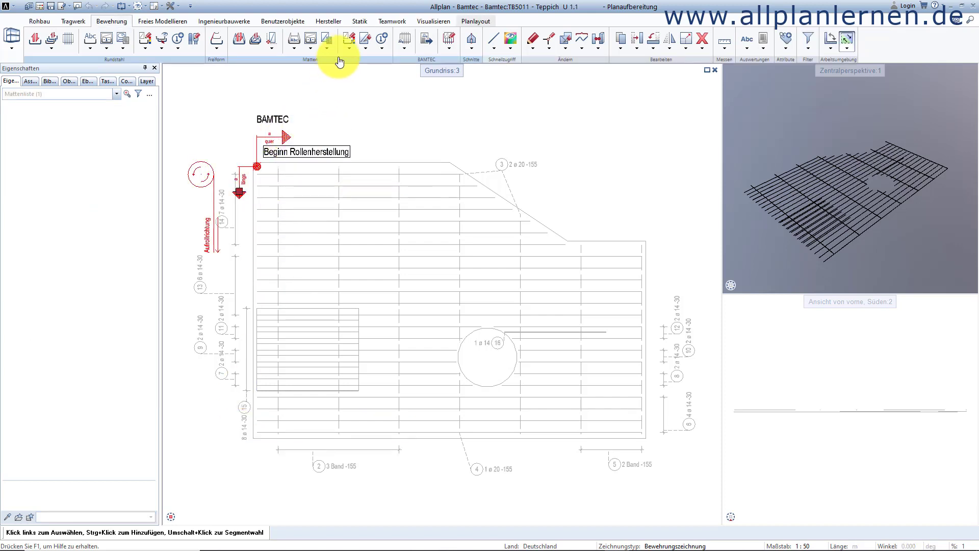
left_click(351, 39)
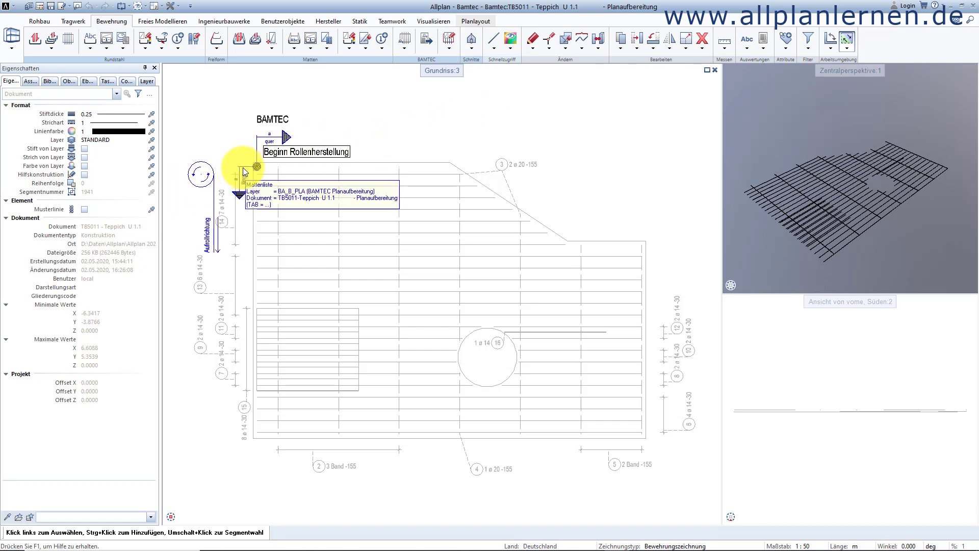
Move the Aufrollrichtung symbol's points further left, away from the edge bar labels
left_click(550, 39)
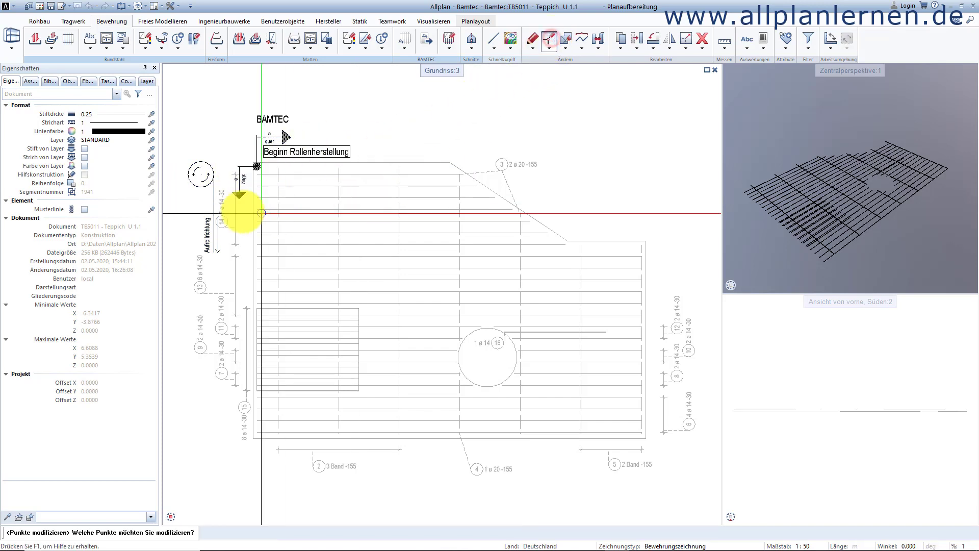
left_click_drag(183, 143, 225, 272)
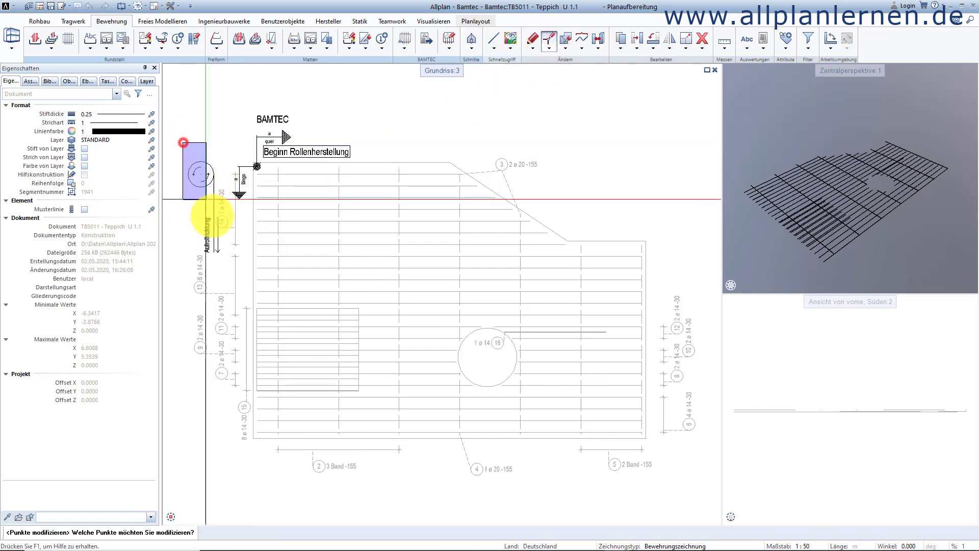
left_click(225, 272)
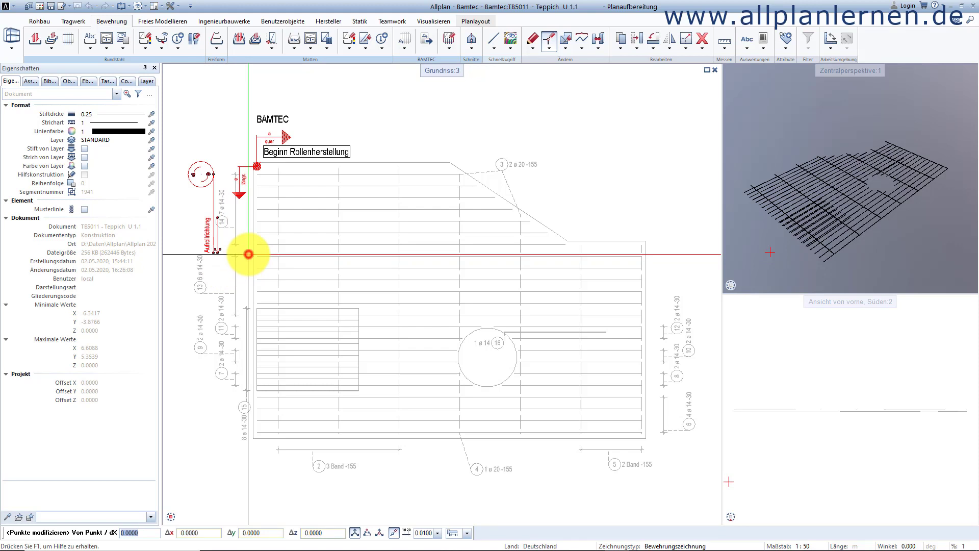
left_click(248, 254)
left_click(219, 254)
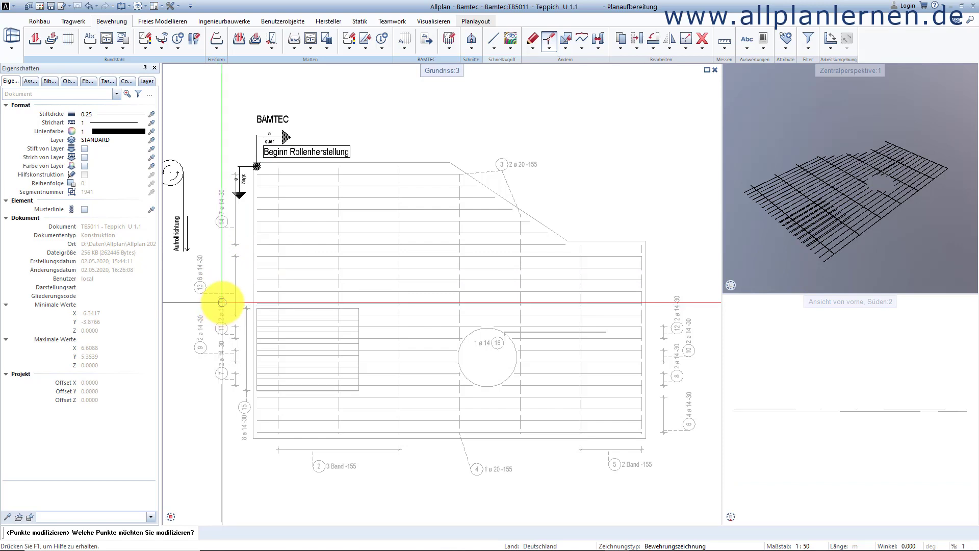
middle_click_drag(202, 213, 270, 244)
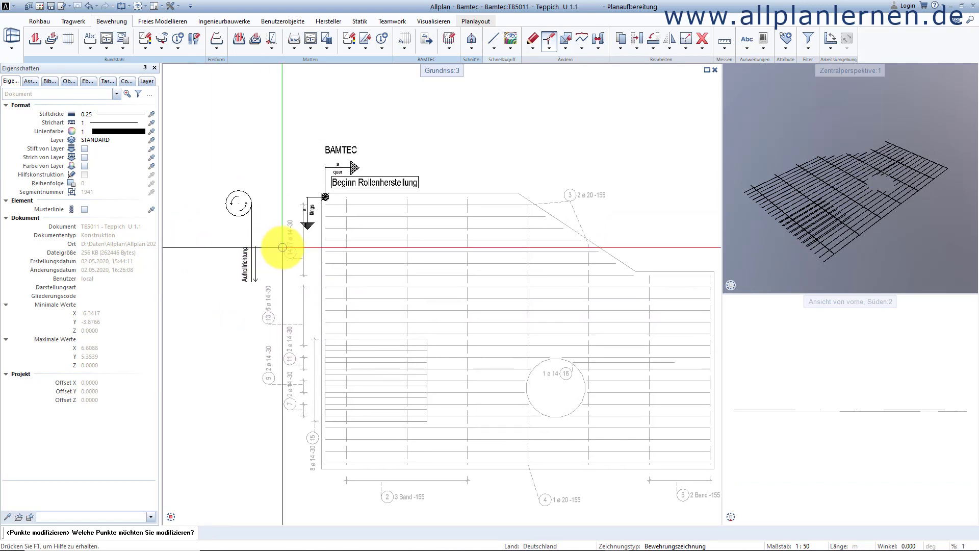
scroll(282, 247, "up", 2)
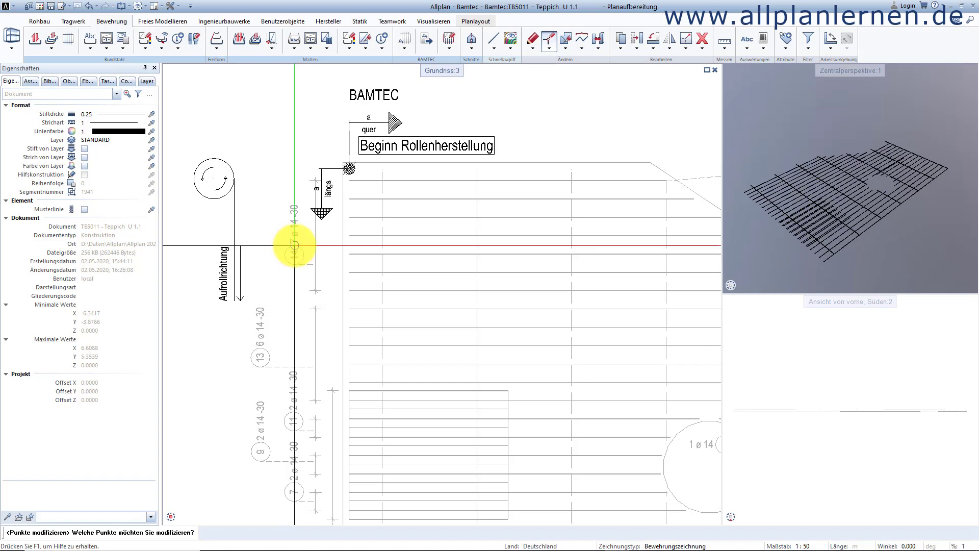
key("Escape")
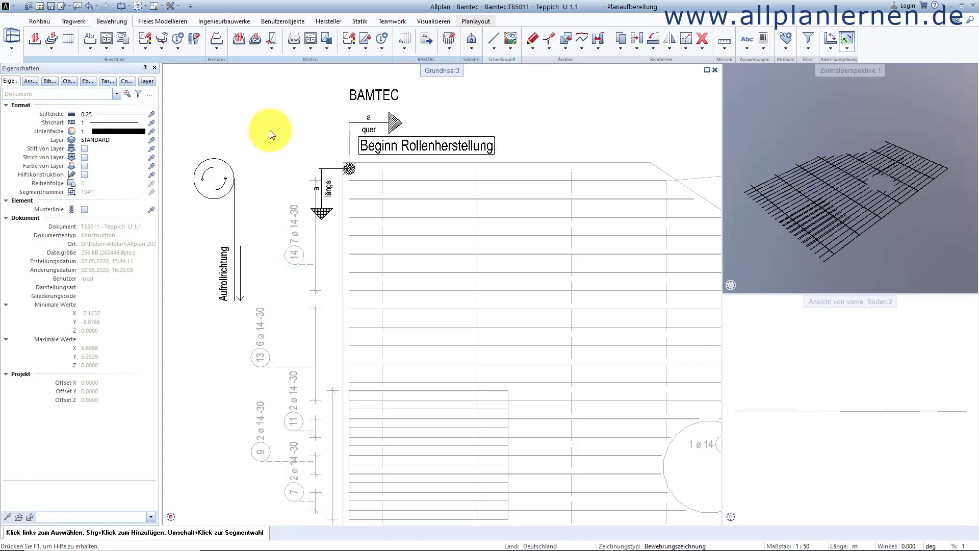
Make drawing 5010 Daten für Montageplan the current drawing
key("F2")
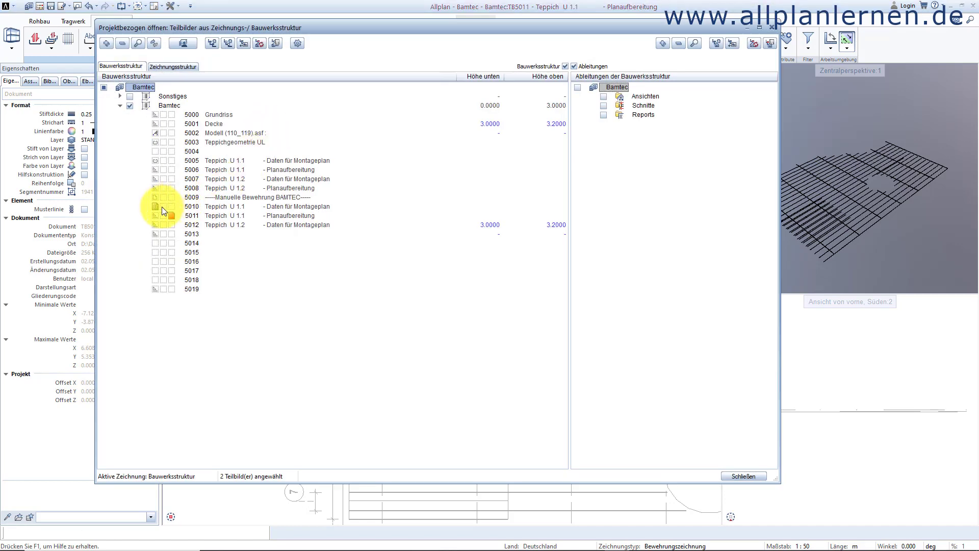
left_click(162, 207)
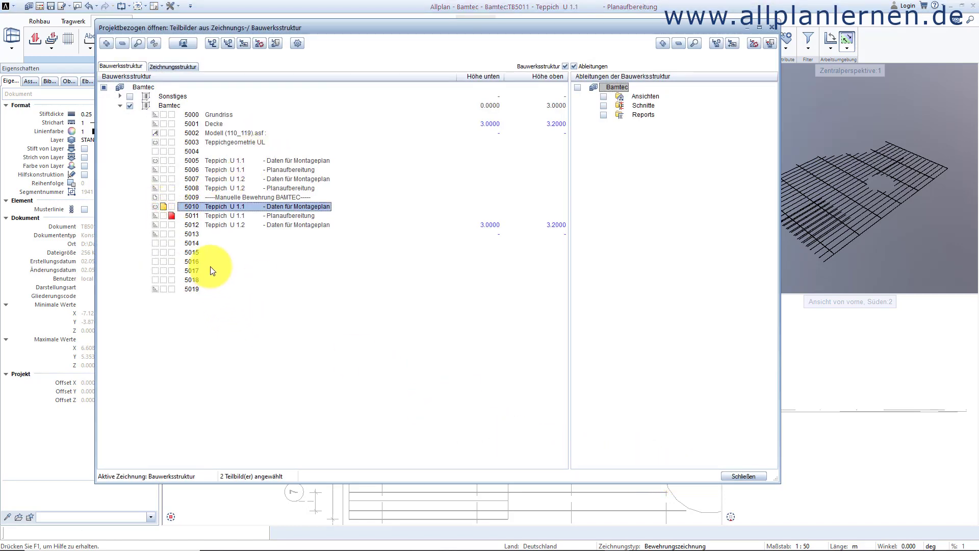
left_click(742, 476)
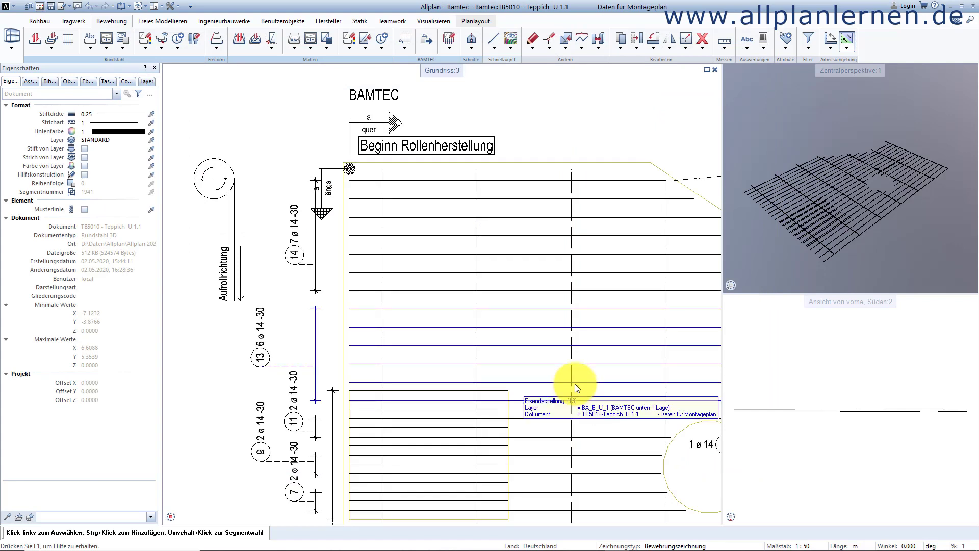
Delete bar label 14 (7 ø 14-30) together with its dimension line
left_click(703, 38)
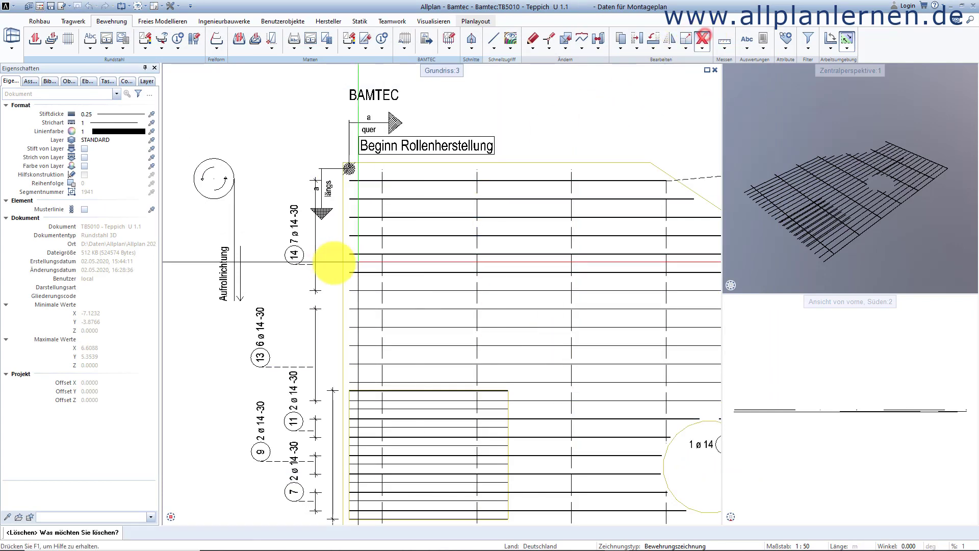
left_click(291, 252)
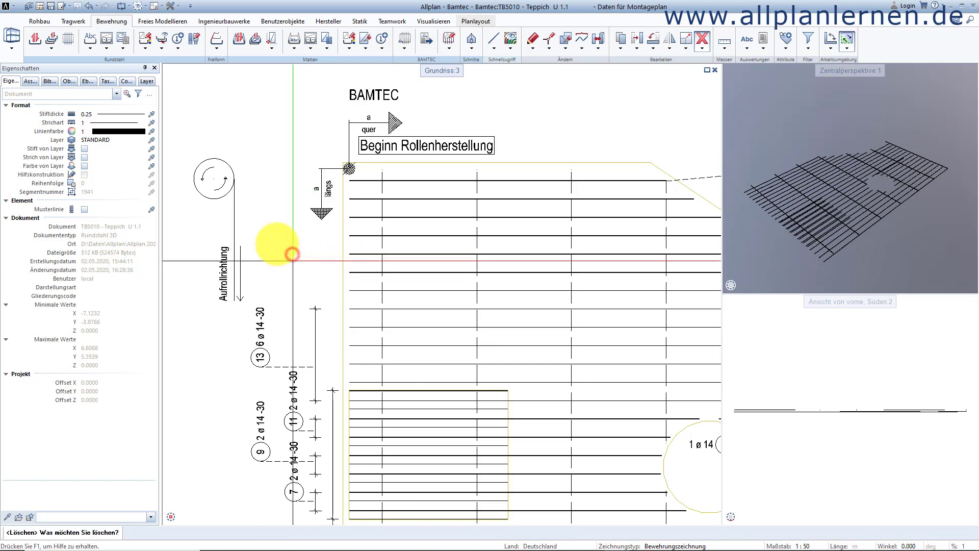
left_click(88, 49)
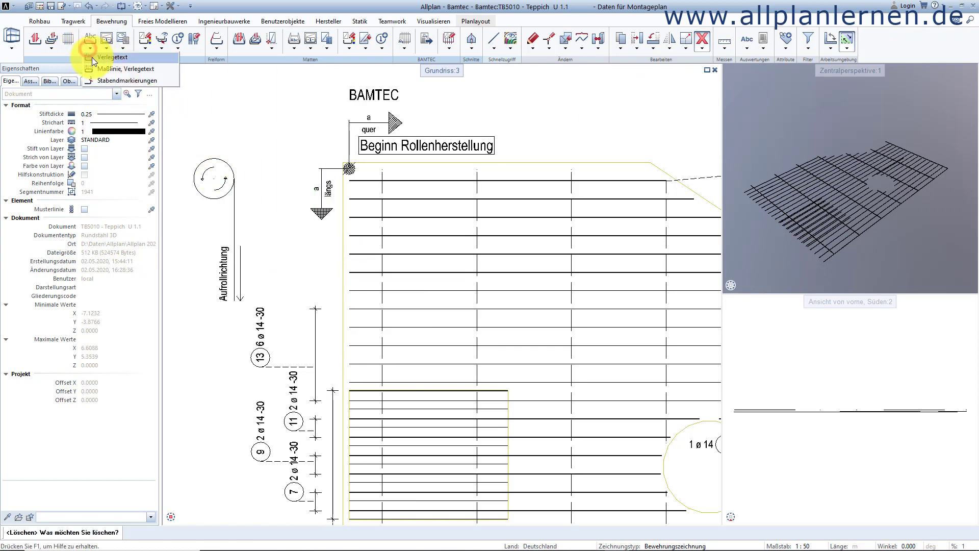
Label the upper bar set 7 ø 14-30 on a dimension line at the carpet's right edge
left_click(94, 63)
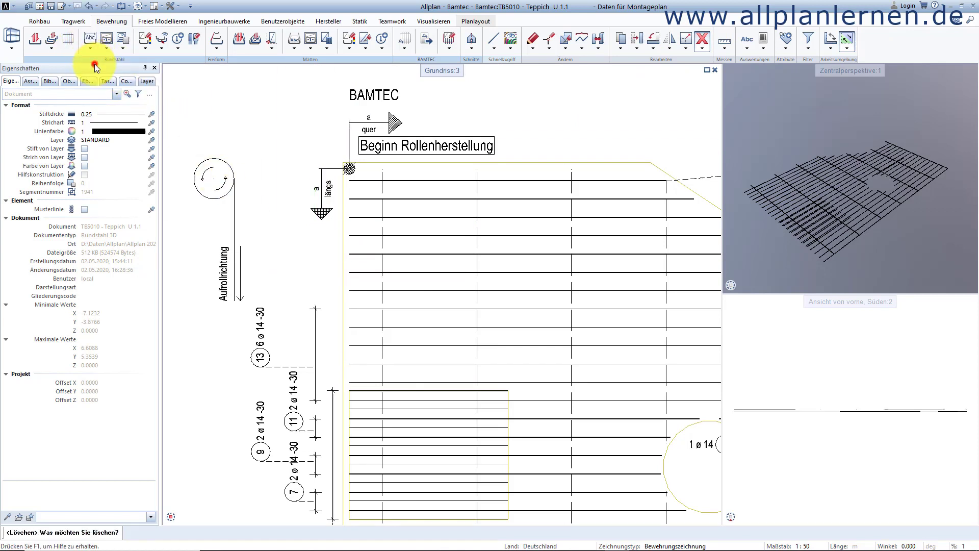
left_click(357, 235)
scroll(339, 274, "down", 2)
scroll(345, 276, "down", 1)
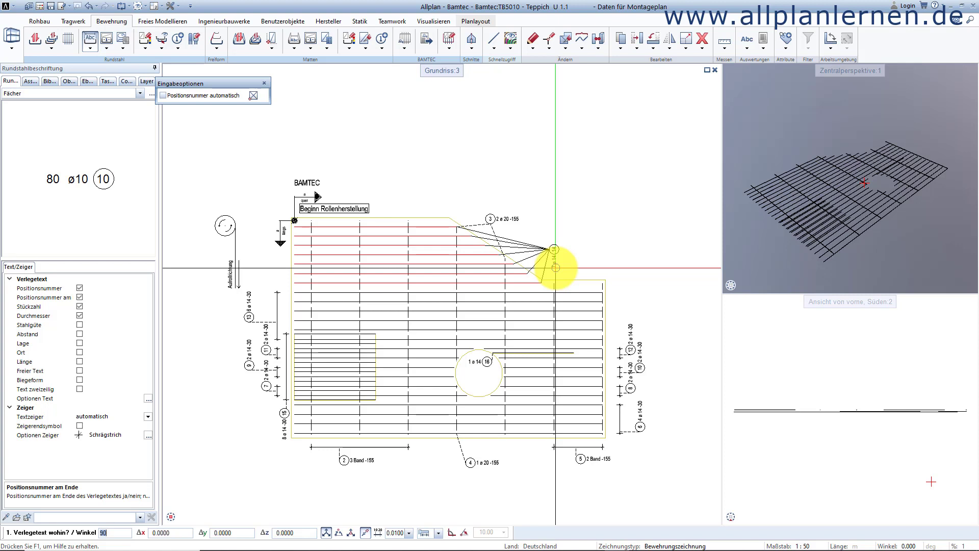
left_click(66, 92)
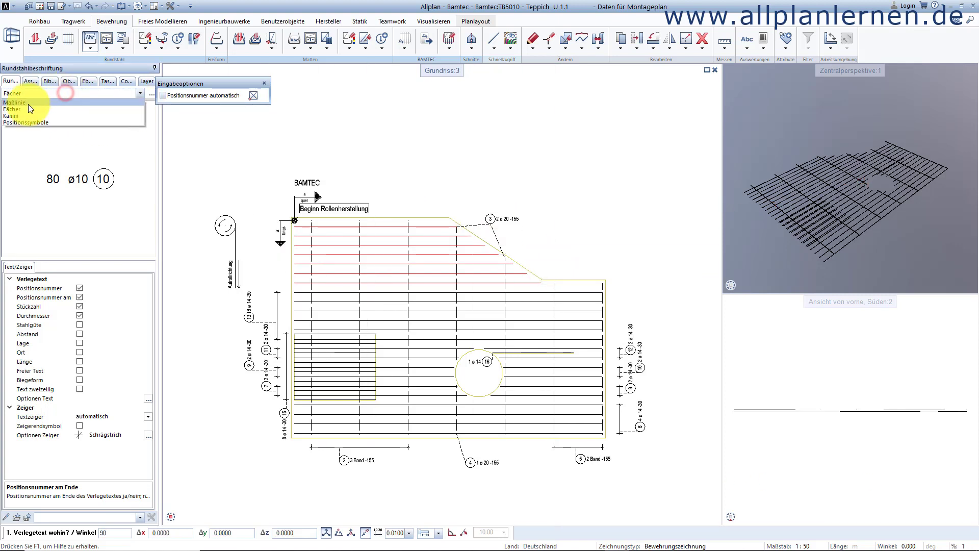
left_click(23, 102)
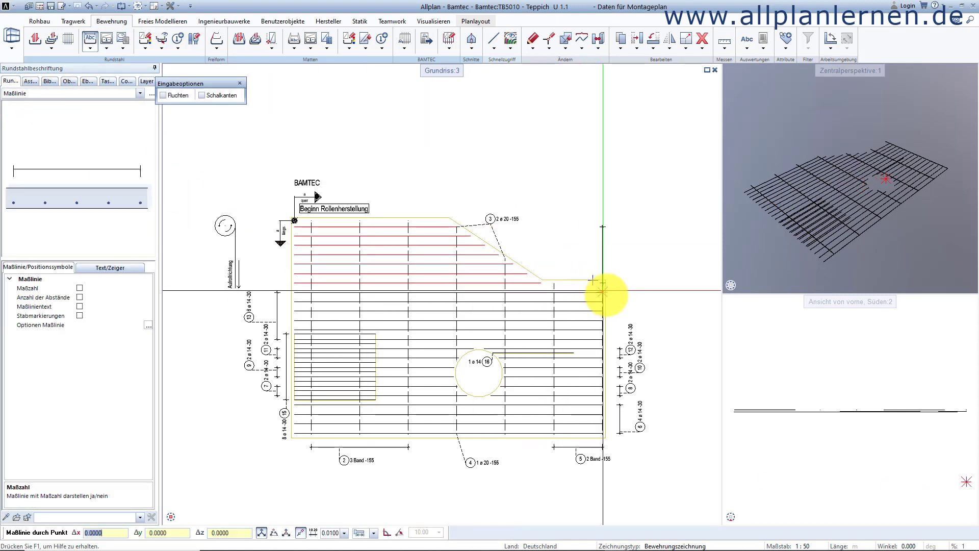
left_click(618, 347)
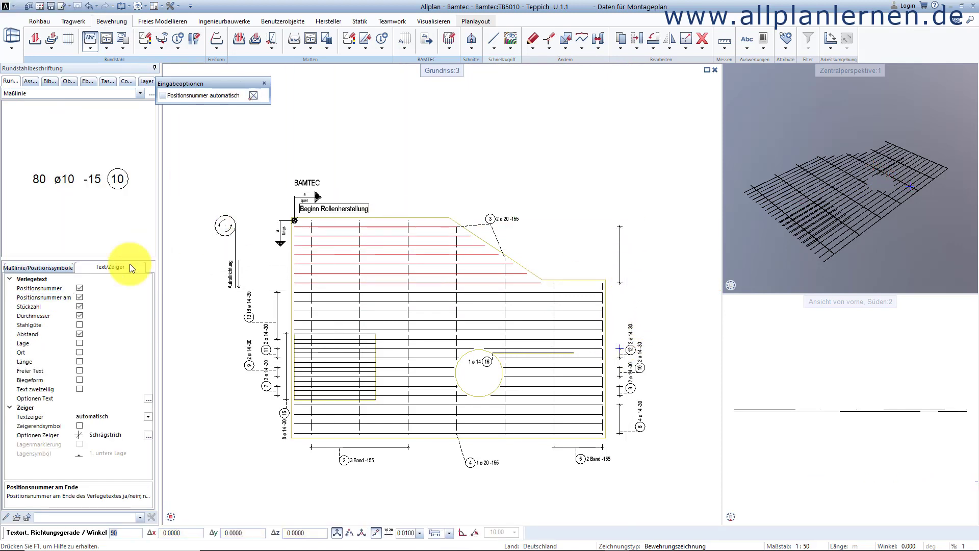
left_click(79, 297)
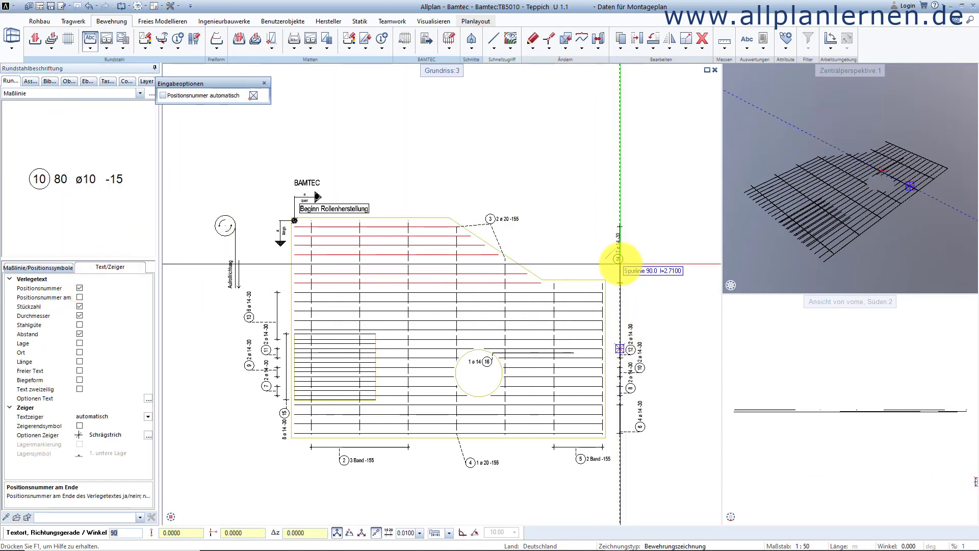
scroll(639, 263, "up", 1)
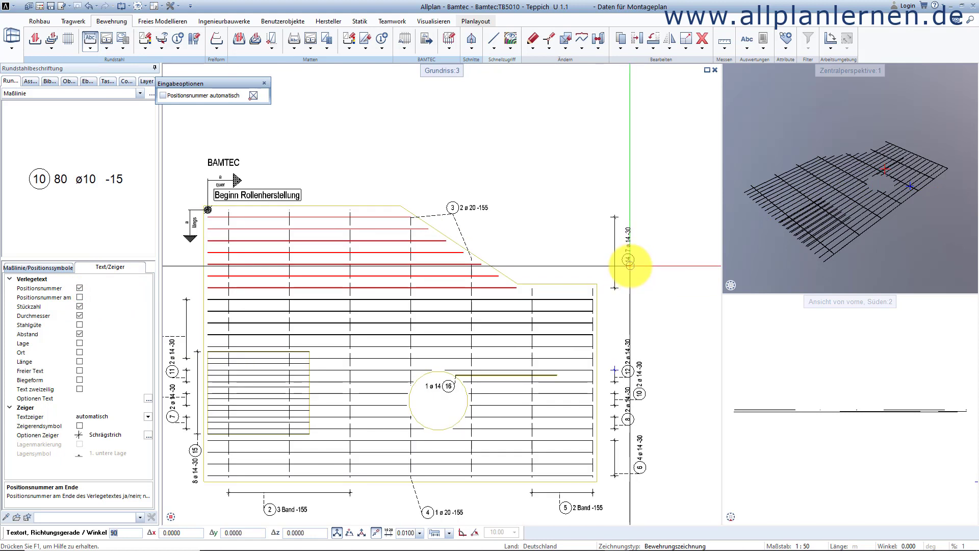
left_click(629, 264)
key("Escape")
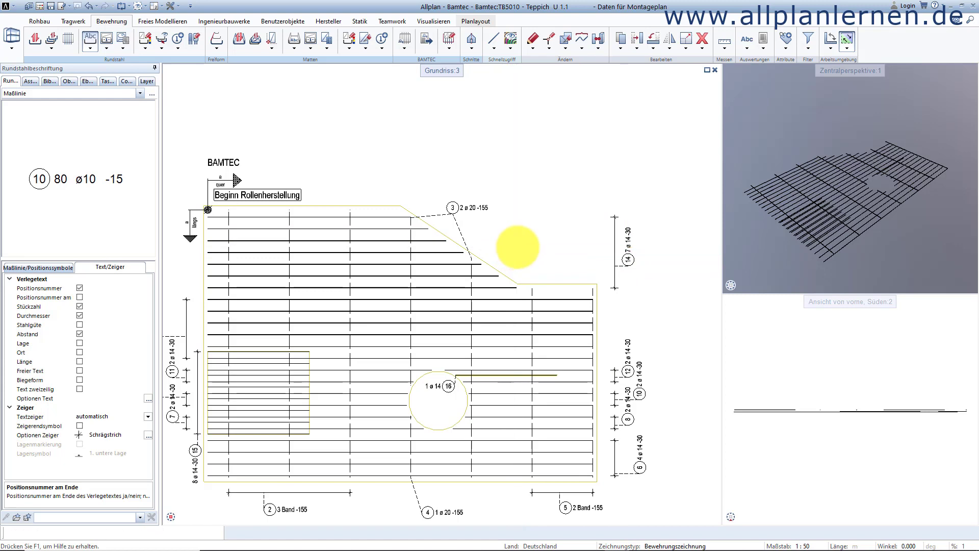
scroll(516, 247, "down", 2)
Return to drawing 5011 Planaufbereitung and start the BAMTEC-Datei file-name text
middle_click_drag(516, 247, 532, 247)
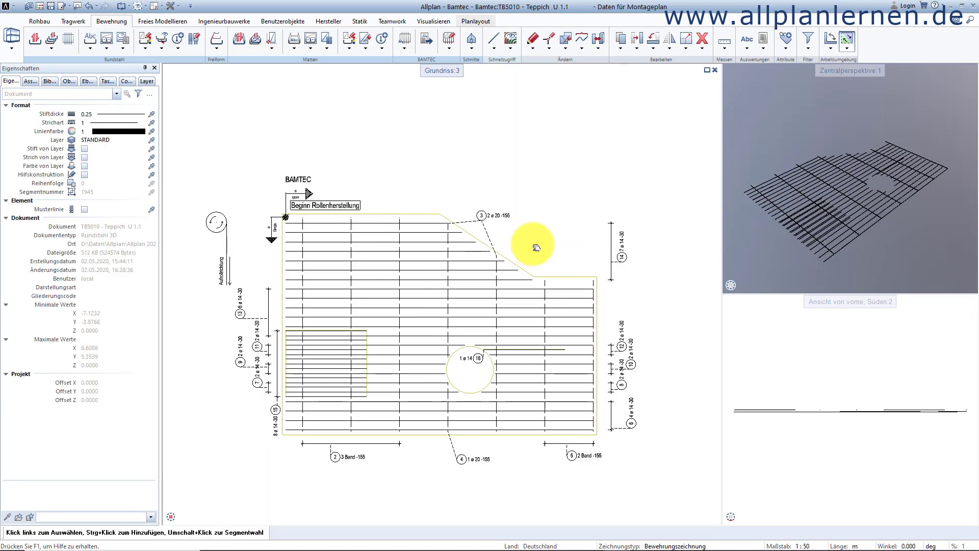
double_click(415, 159)
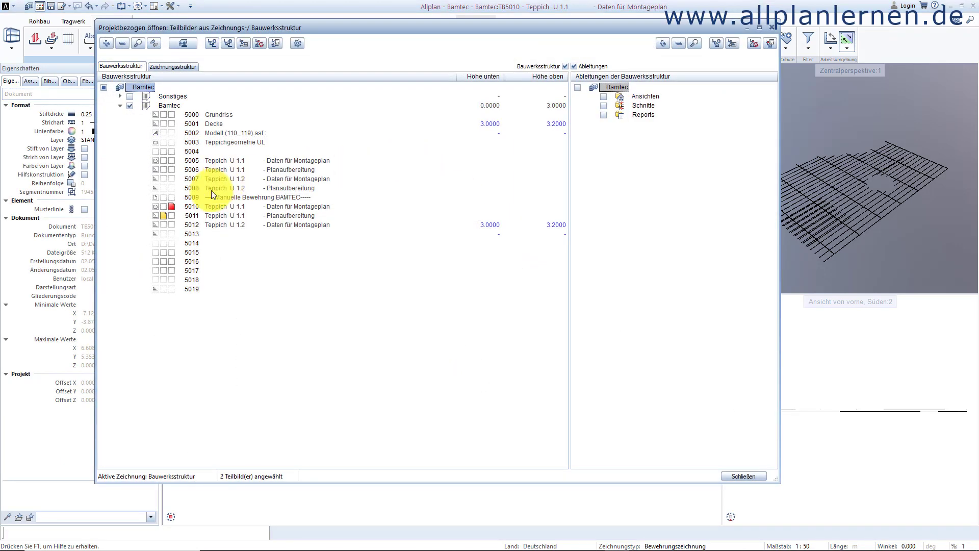
left_click(173, 216)
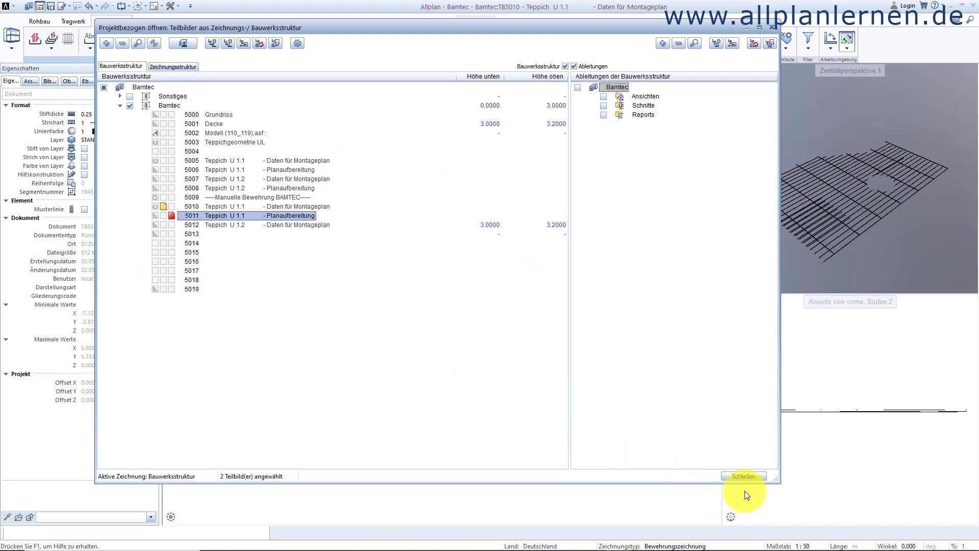
left_click(746, 476)
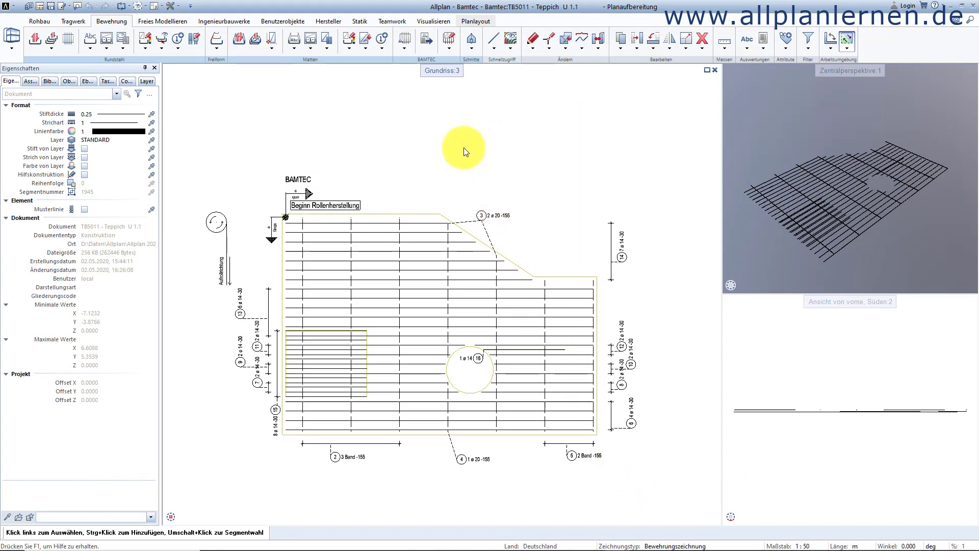
left_click(423, 41)
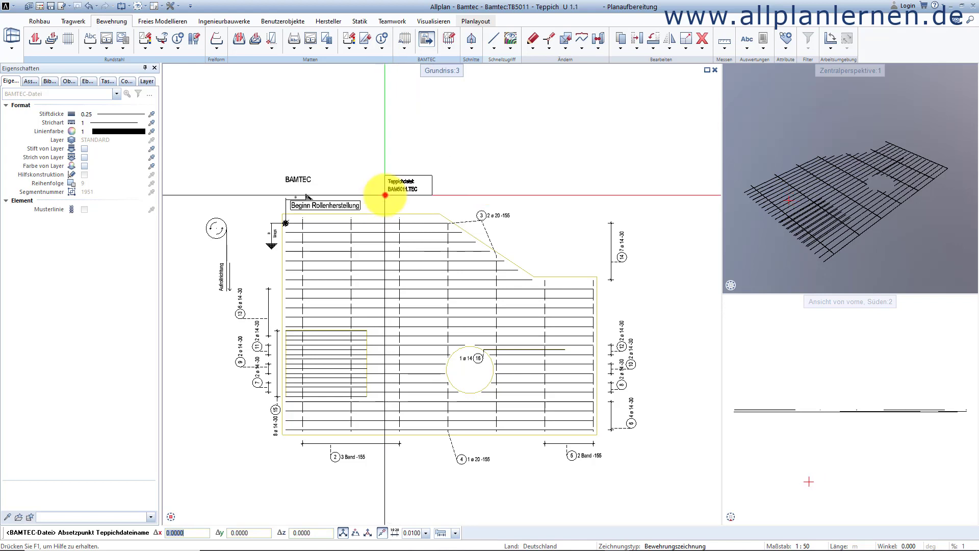
Place 'Teppichdatei: BAM5011.TEC' above the carpet and move 'Beginn Rollenherstellung' right
left_click(386, 195)
left_click(637, 39)
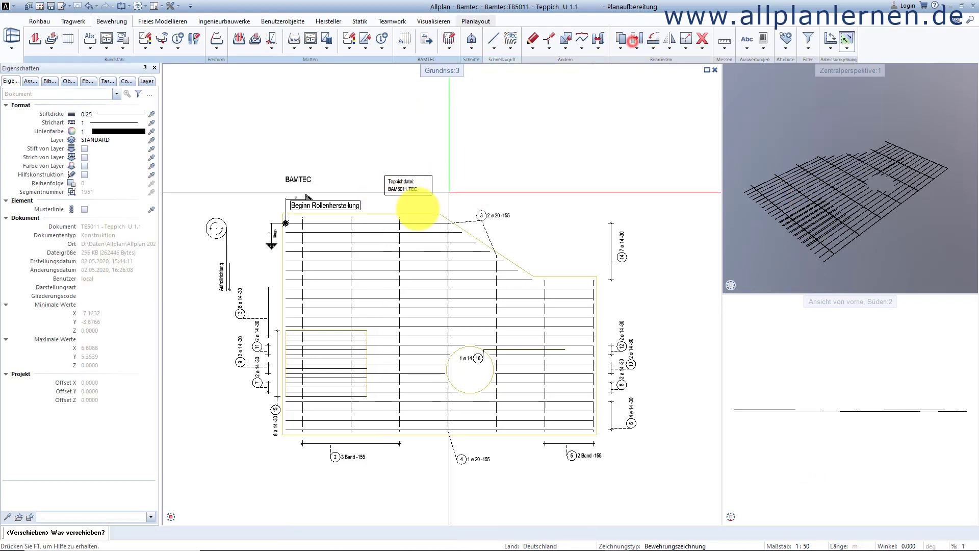
left_click(352, 206)
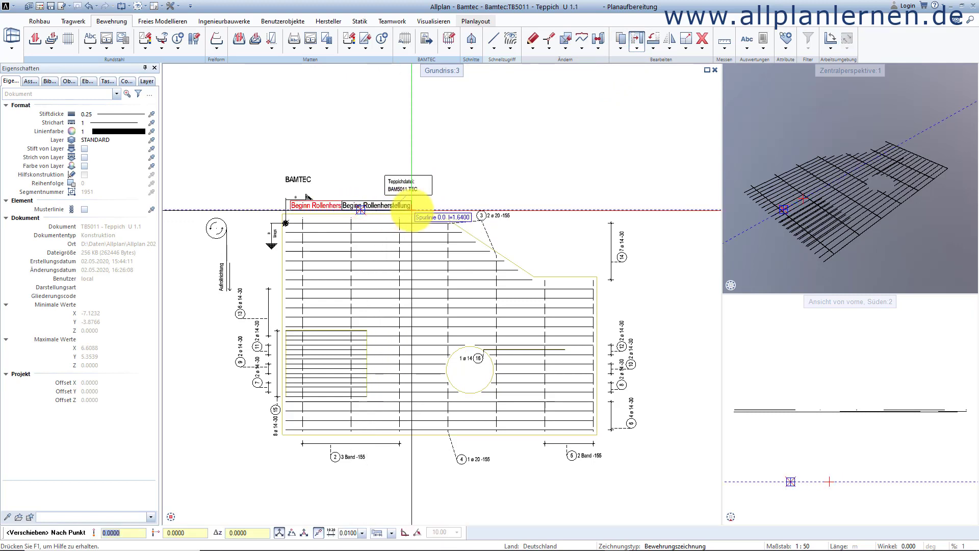
left_click(412, 210)
key("Escape")
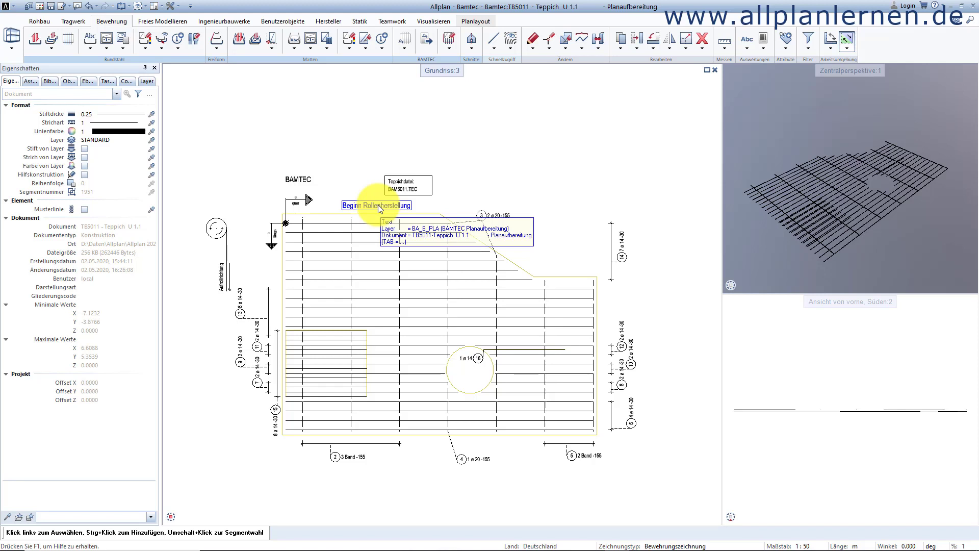
Insert the BAMTEC Position library symbol above the carpet plan
left_click(49, 83)
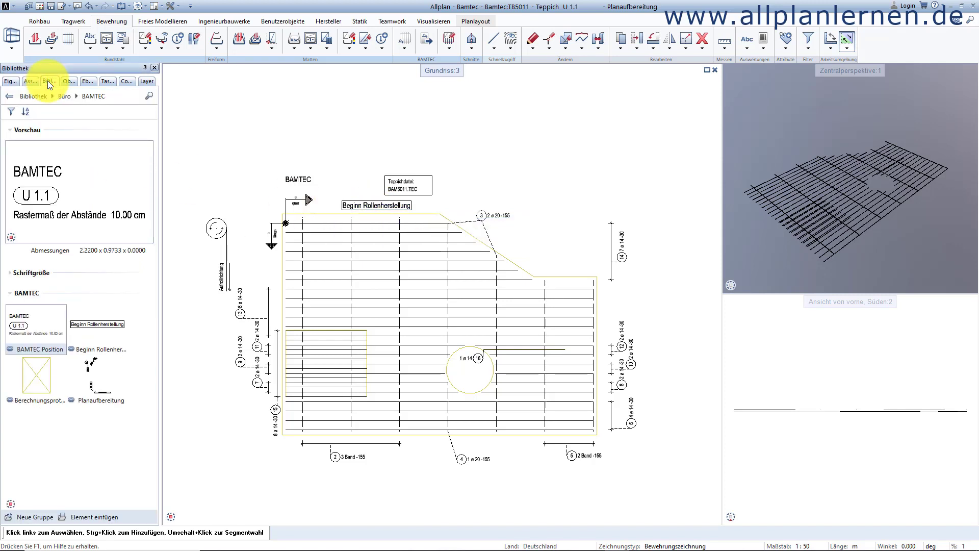
double_click(19, 318)
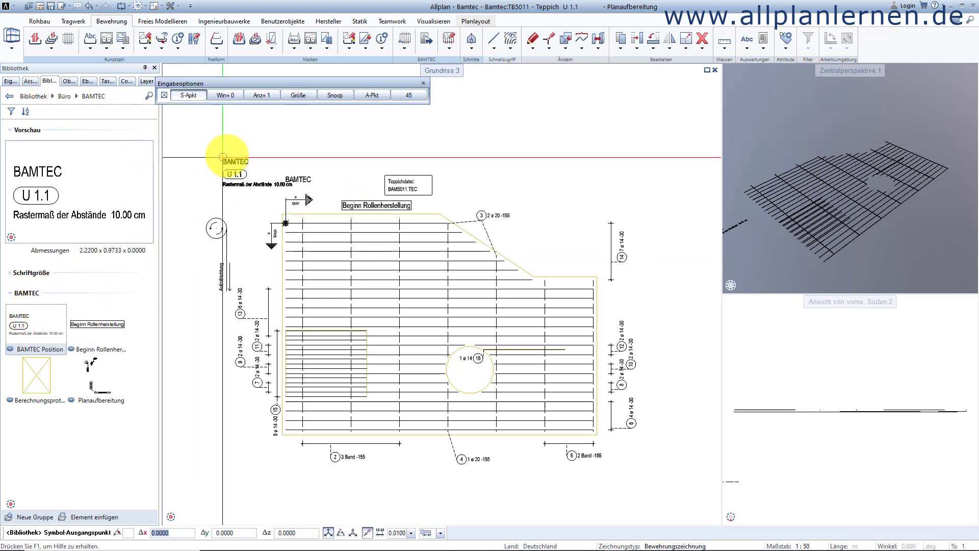
left_click(284, 138)
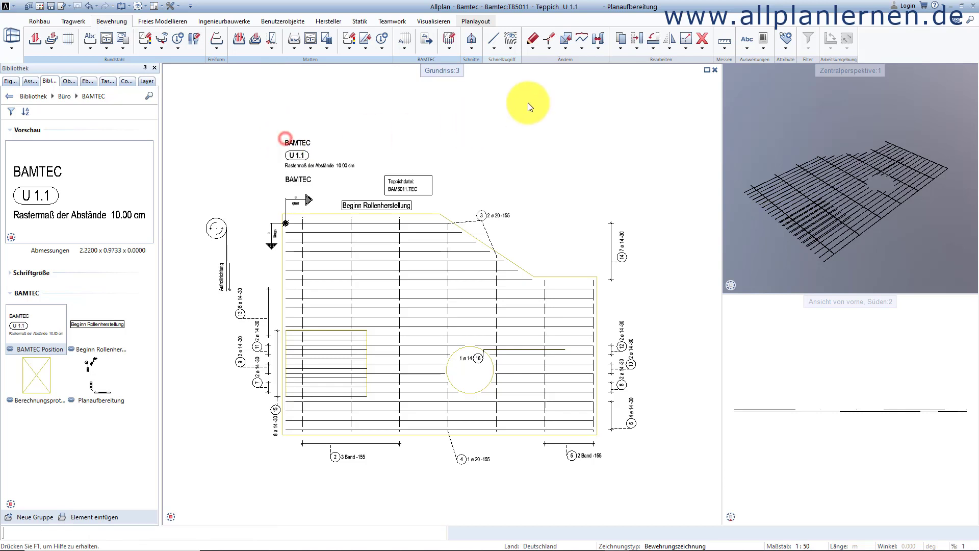
Nudge the BAMTEC position symbol slightly lower
left_click(704, 39)
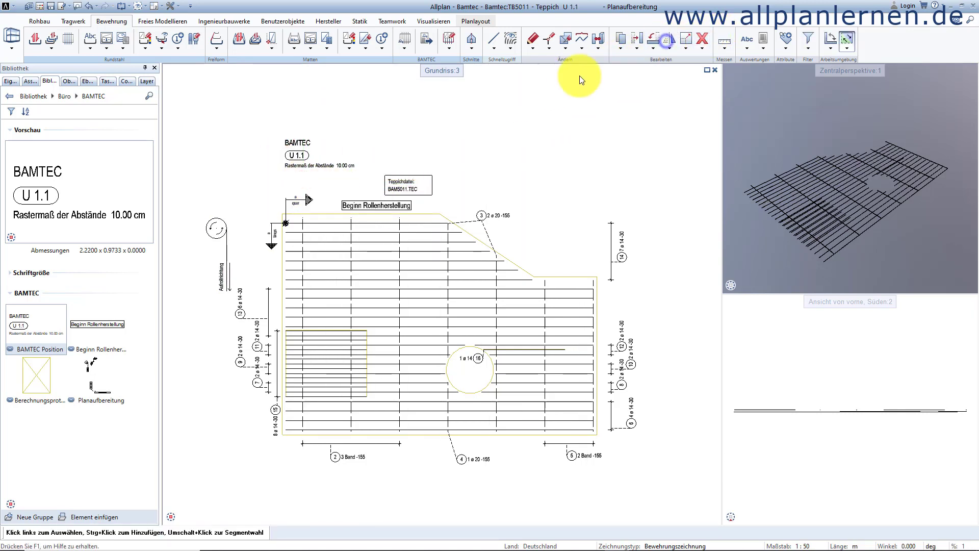
left_click(634, 37)
left_click_drag(266, 120, 336, 175)
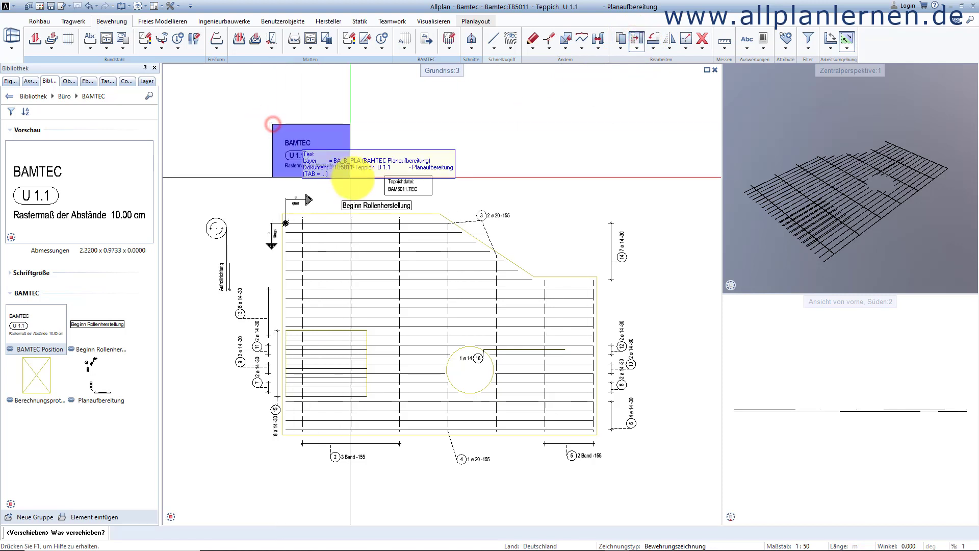
left_click(346, 128)
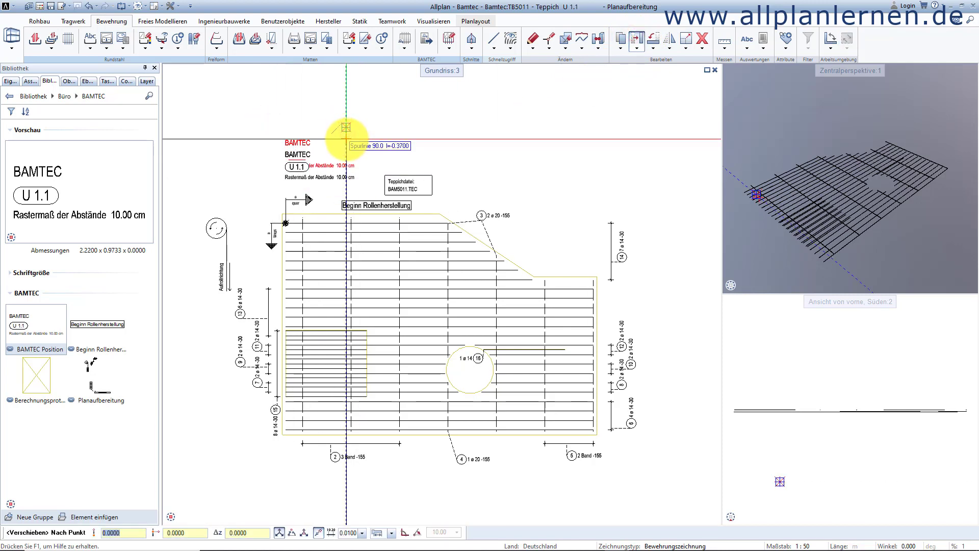
left_click(346, 141)
key("Escape")
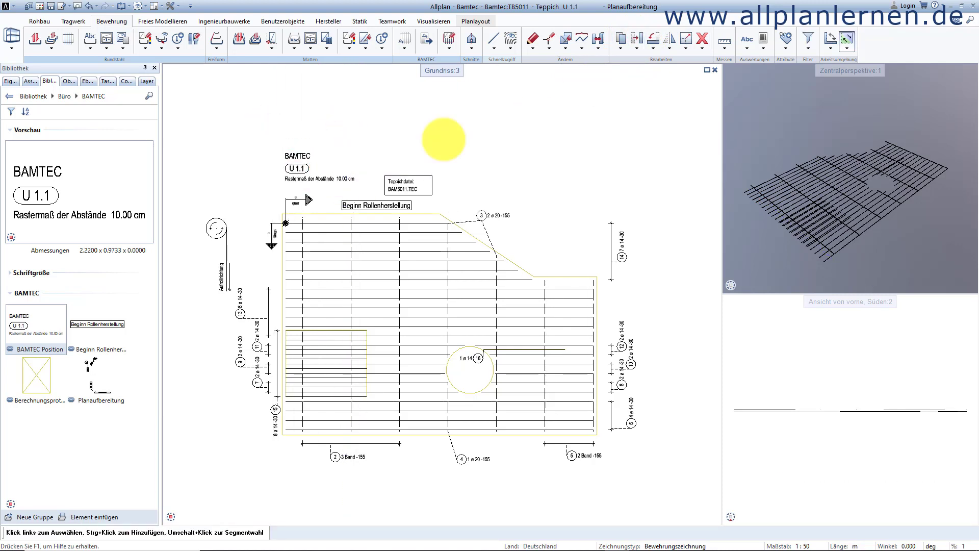